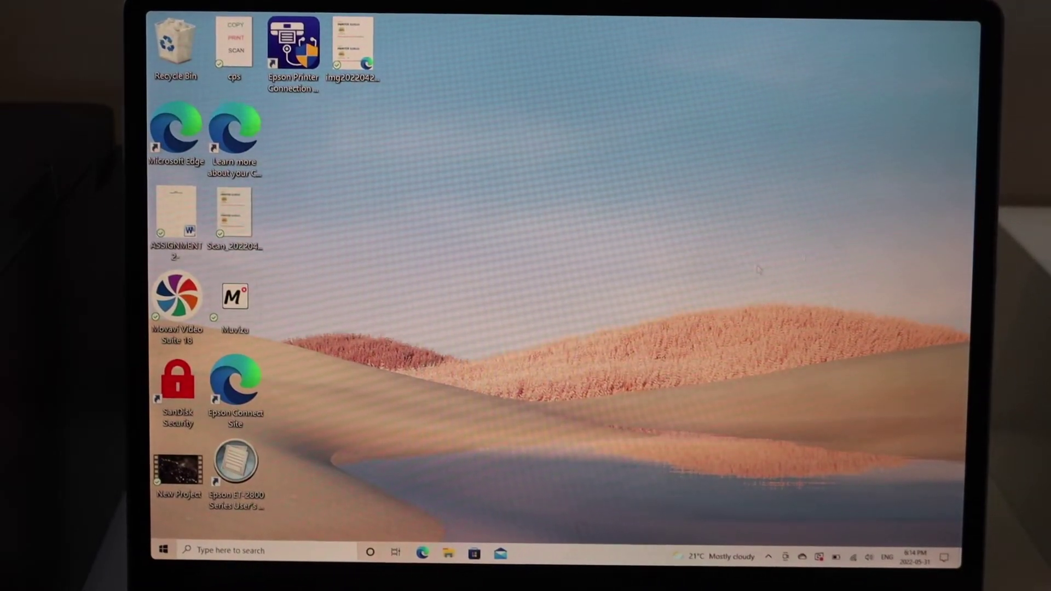
Search Bing for 'canon ij setup' in Edge and open Canon's official manuals site
{"action": "left_click", "coordinate": [422, 552]}
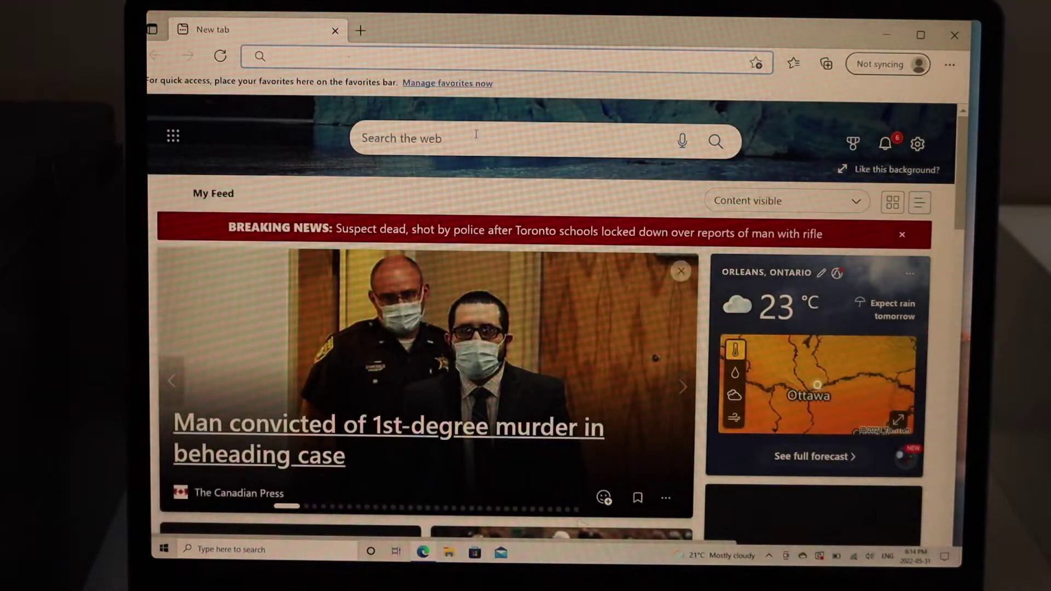
{"action": "left_click", "coordinate": [476, 134]}
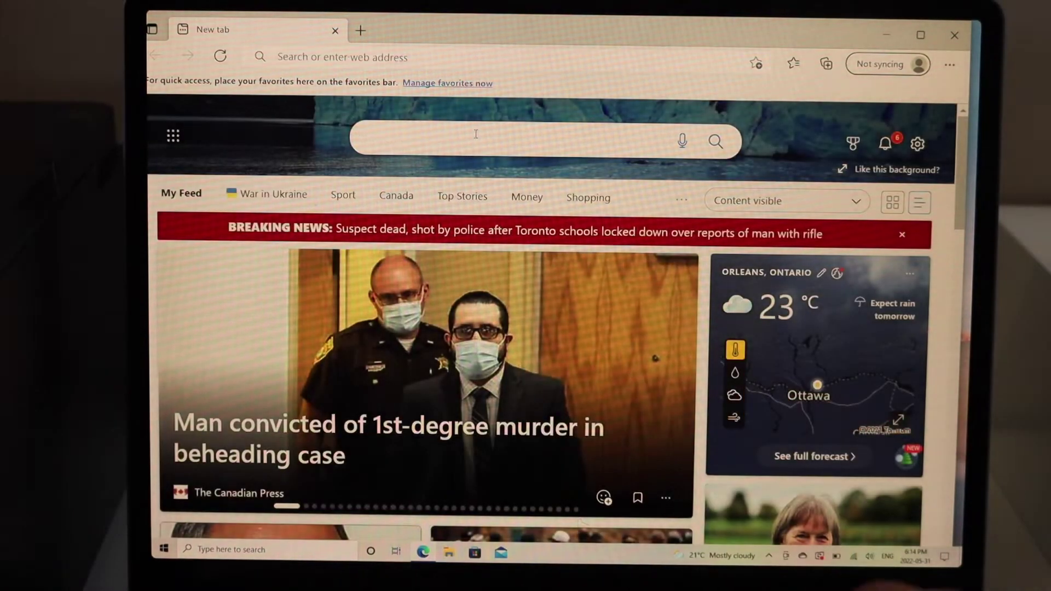
{"action": "type", "text": "cana"}
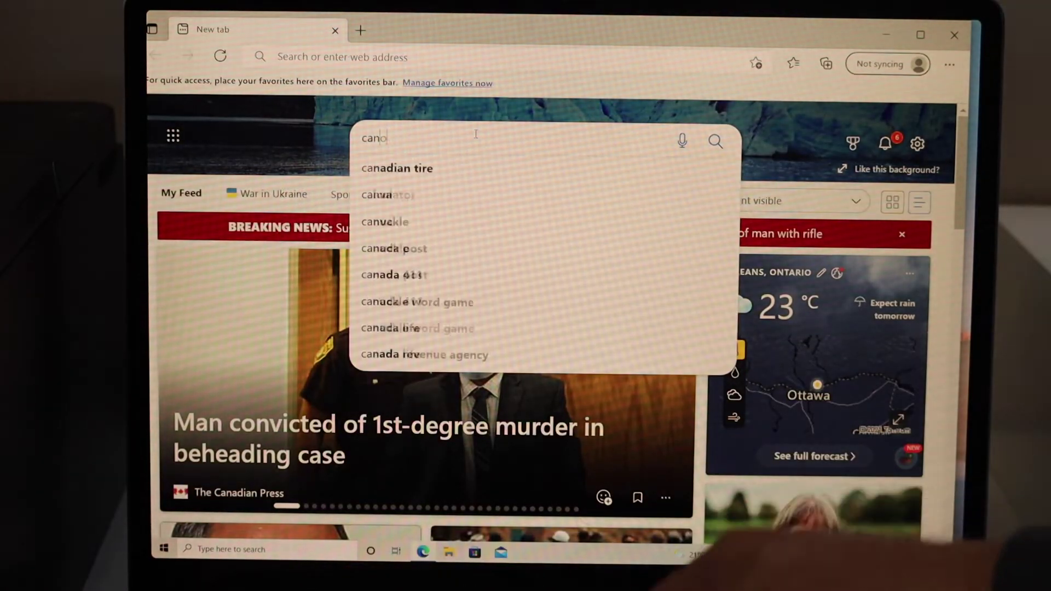
{"action": "type", "text": "n ij"}
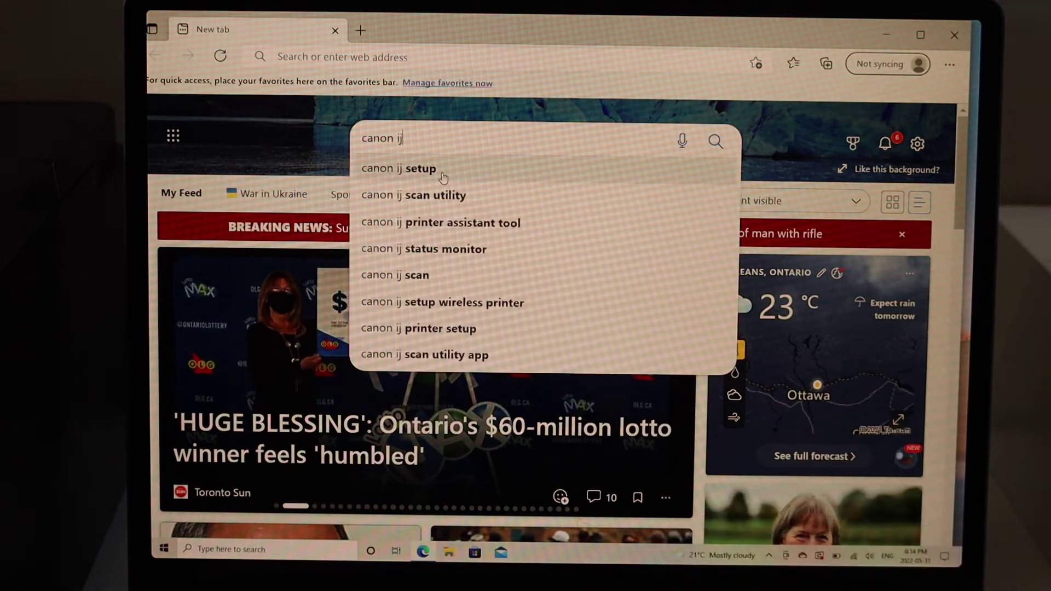
{"action": "left_click", "coordinate": [442, 178]}
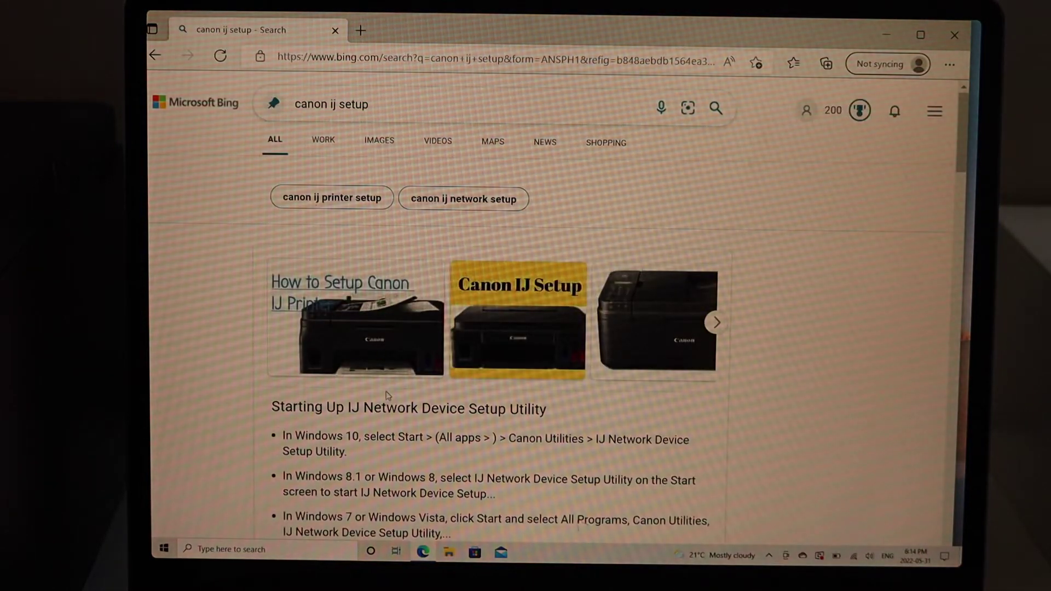
{"action": "scroll", "coordinate": [386, 395], "scroll_direction": "down", "scroll_amount": 2}
{"action": "scroll", "coordinate": [386, 396], "scroll_direction": "down", "scroll_amount": 1}
{"action": "scroll", "coordinate": [387, 396], "scroll_direction": "down", "scroll_amount": 1}
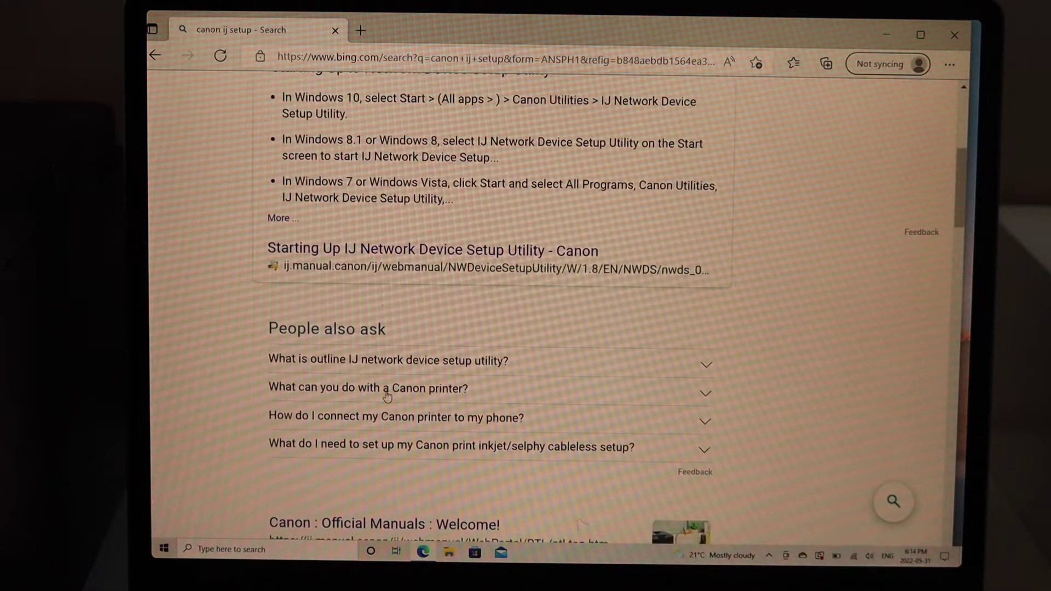
{"action": "scroll", "coordinate": [327, 332], "scroll_direction": "down", "scroll_amount": 1}
{"action": "scroll", "coordinate": [328, 332], "scroll_direction": "down", "scroll_amount": 2}
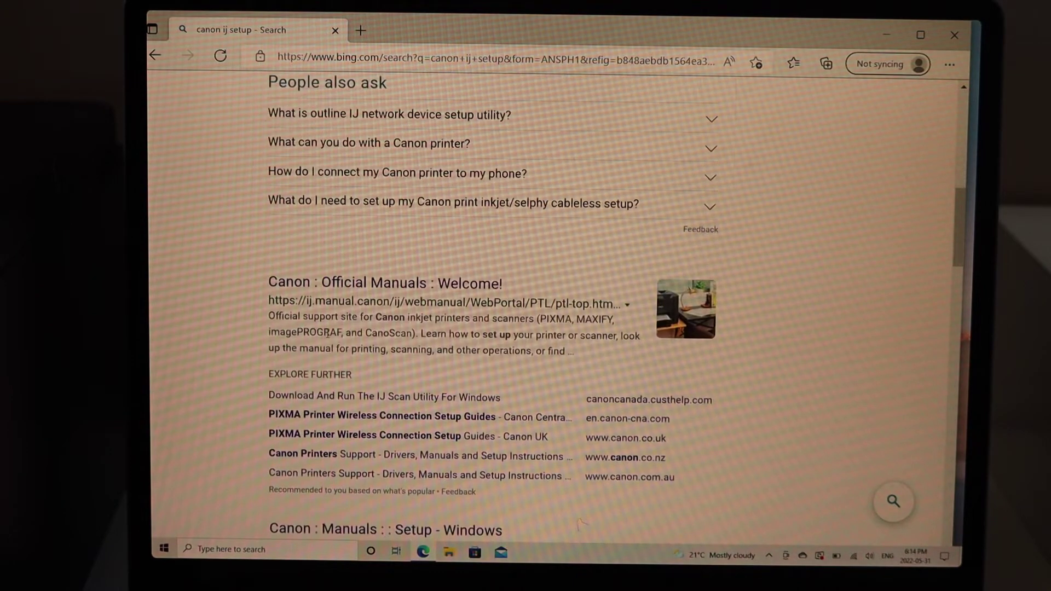
{"action": "left_click", "coordinate": [353, 283]}
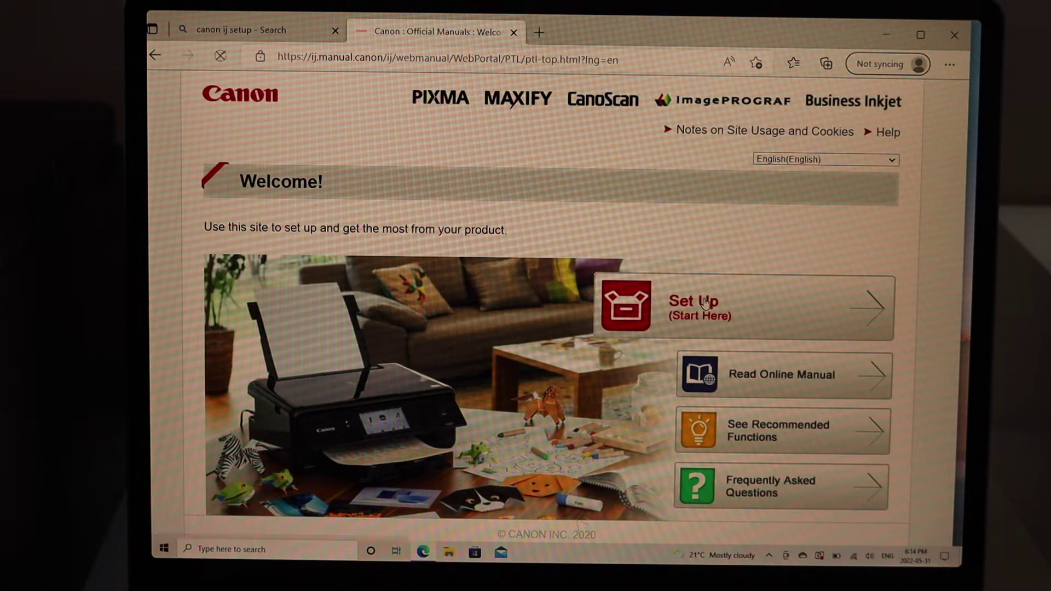
Start the Canon IJ product setup, then return to the desktop with the apps list open
{"action": "left_click", "coordinate": [707, 315]}
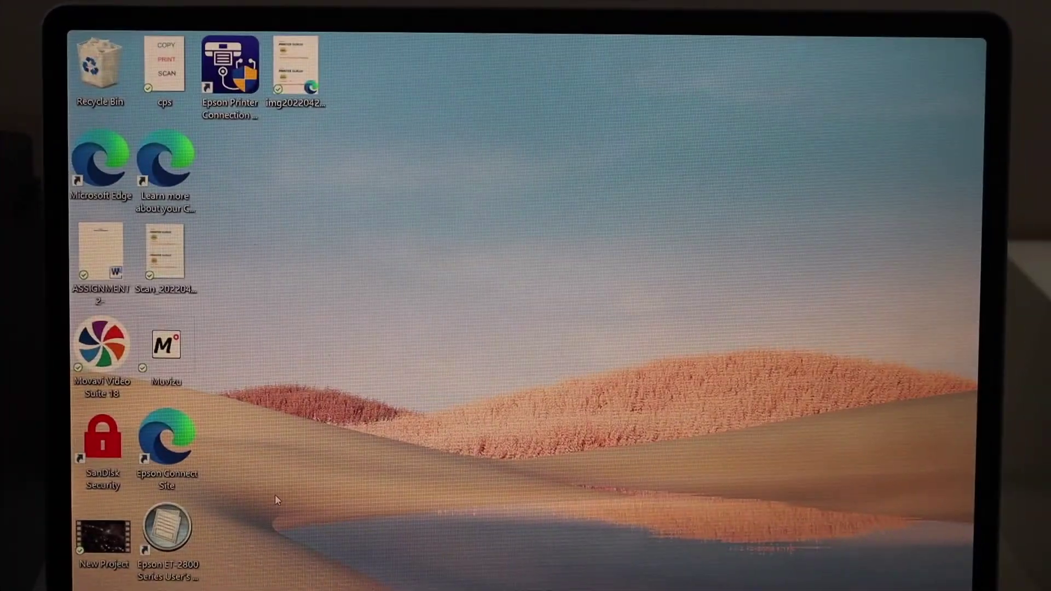
{"action": "key", "text": "super"}
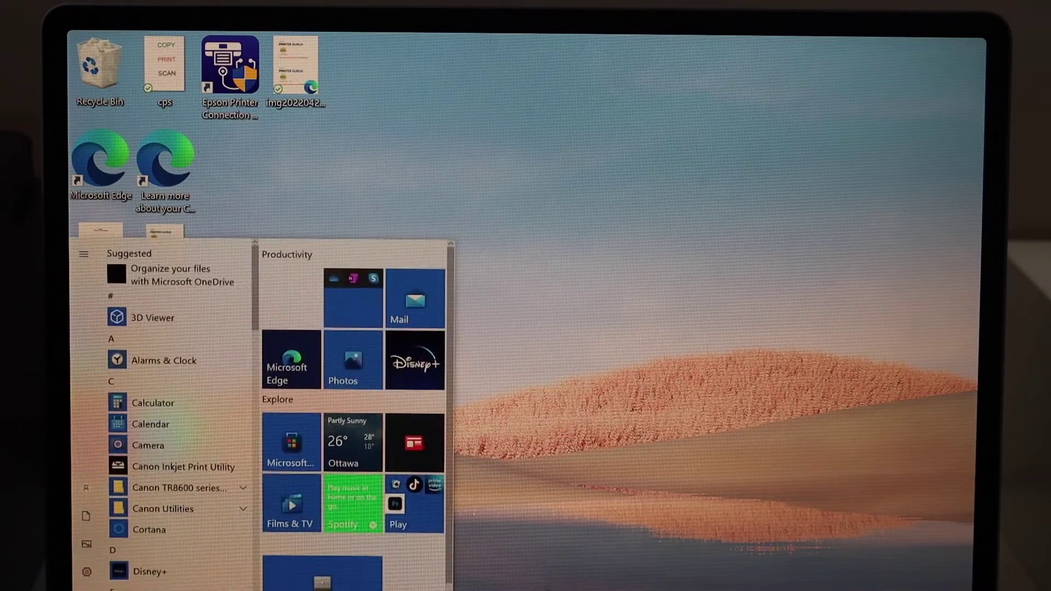
Go to Settings > Devices > Printers & scanners to view the installed Canon printers
{"action": "left_click", "coordinate": [120, 573]}
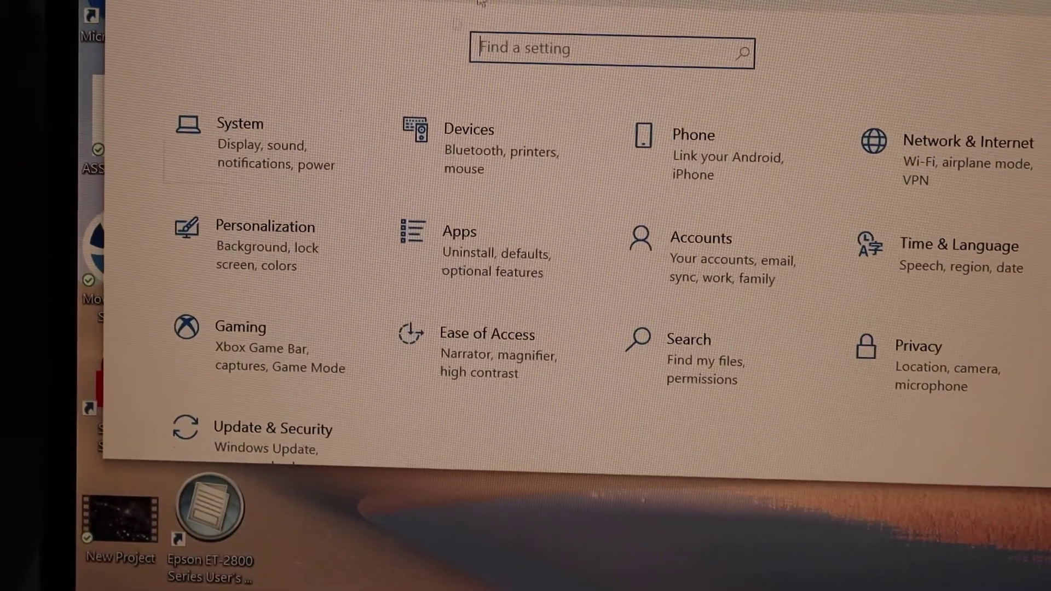
{"action": "left_click", "coordinate": [484, 141]}
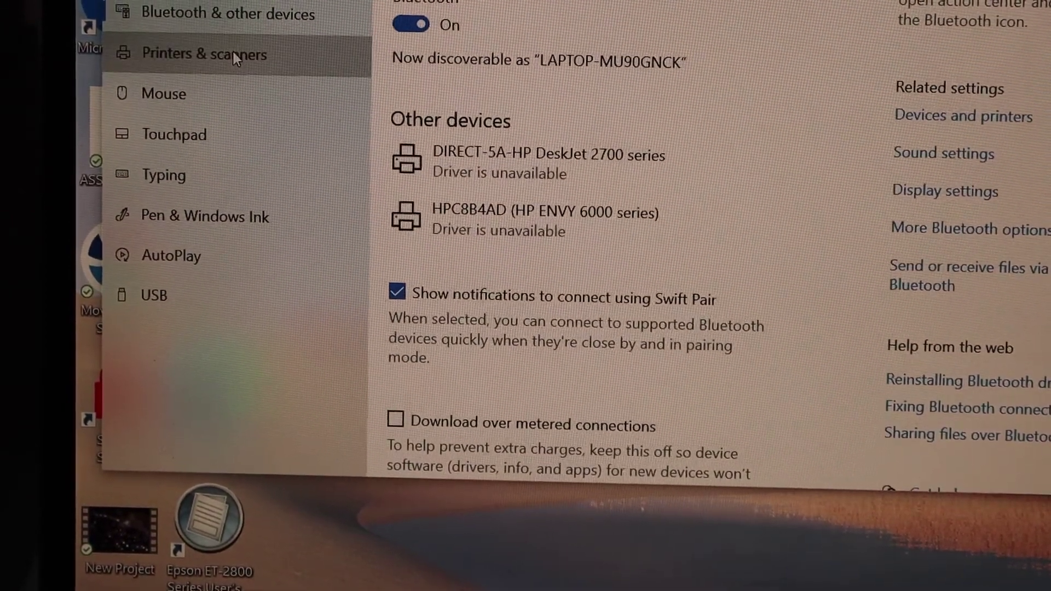
{"action": "left_click", "coordinate": [234, 50]}
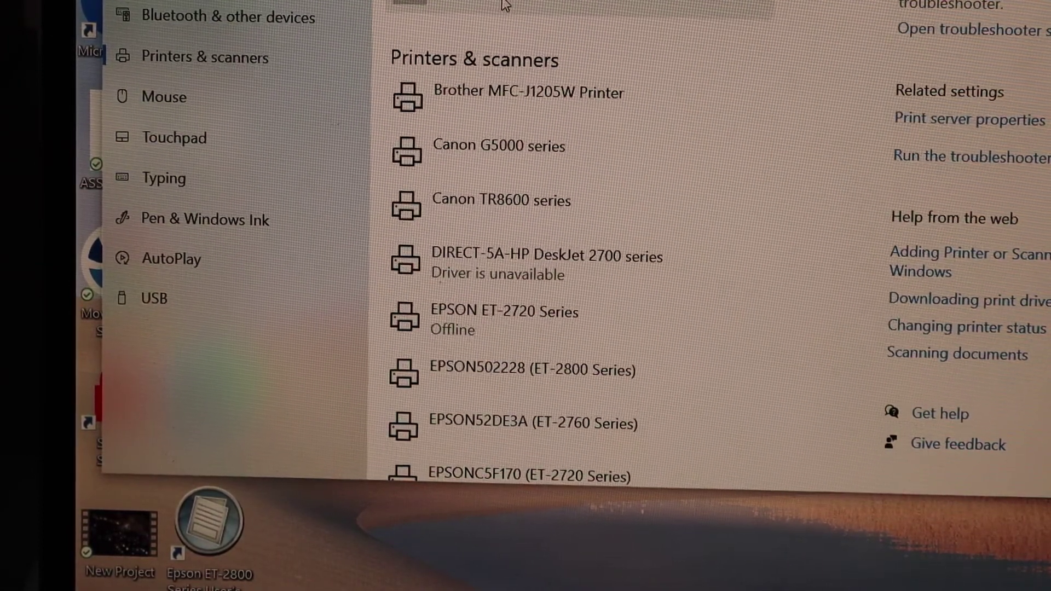
Print a test page from the Canon G5000 series management page
{"action": "left_click", "coordinate": [464, 149]}
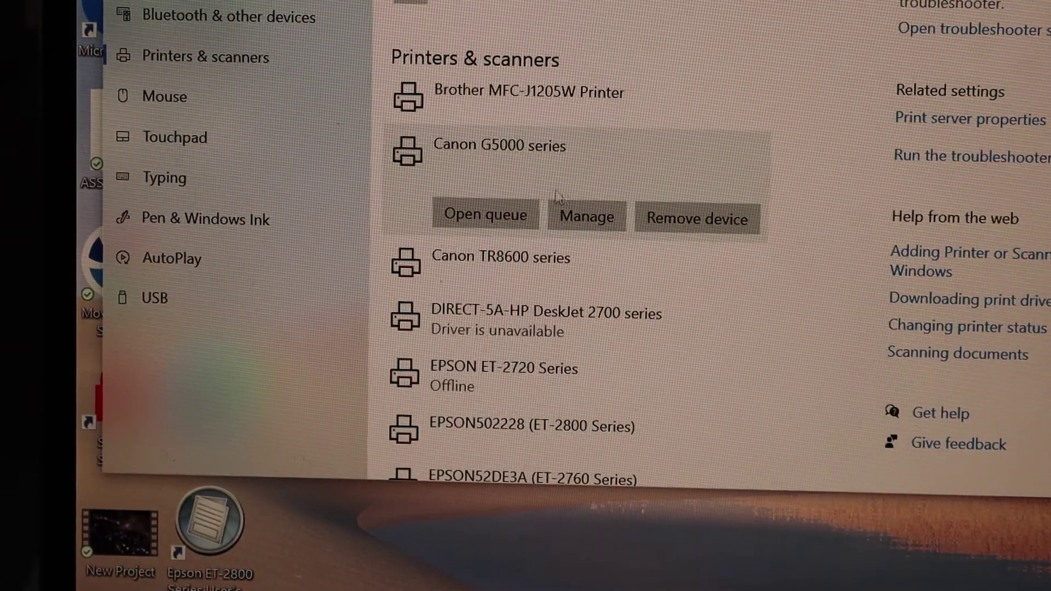
{"action": "left_click", "coordinate": [597, 219]}
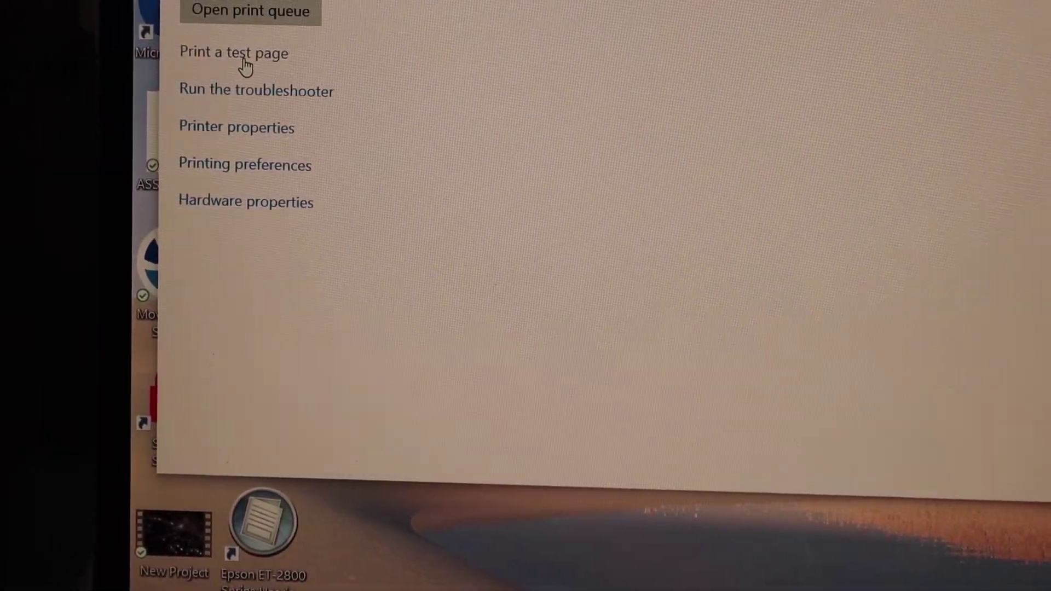
{"action": "left_click", "coordinate": [244, 59]}
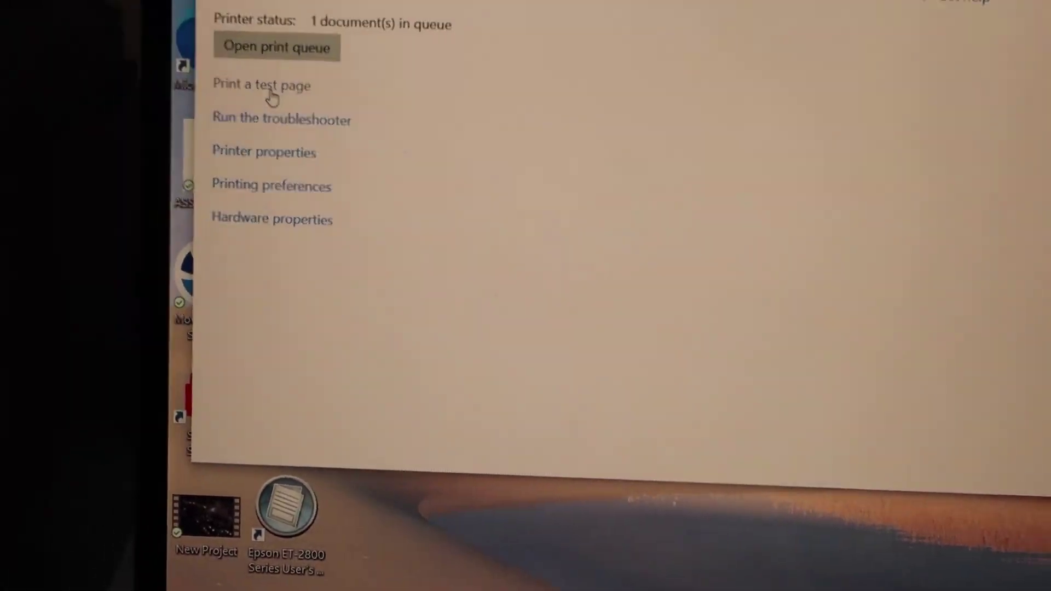